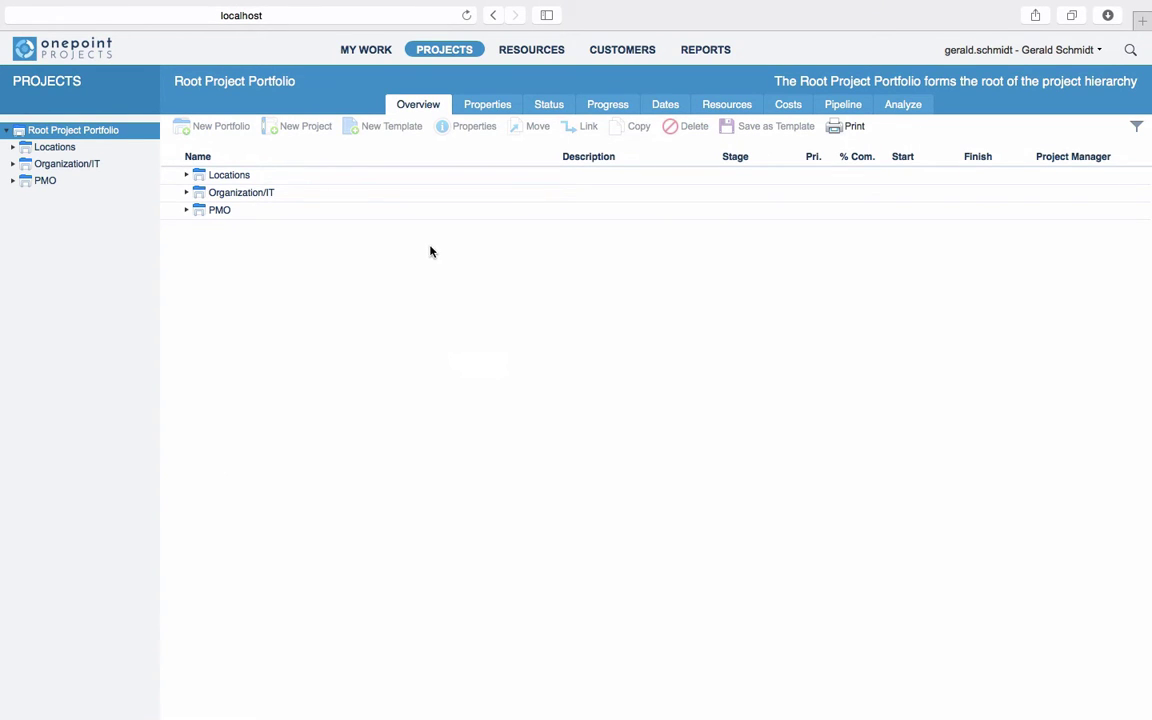
Open My Work and show the todo filters: linked resources, all projects, next two weeks, open status.
{"action": "left_click", "coordinate": [364, 53]}
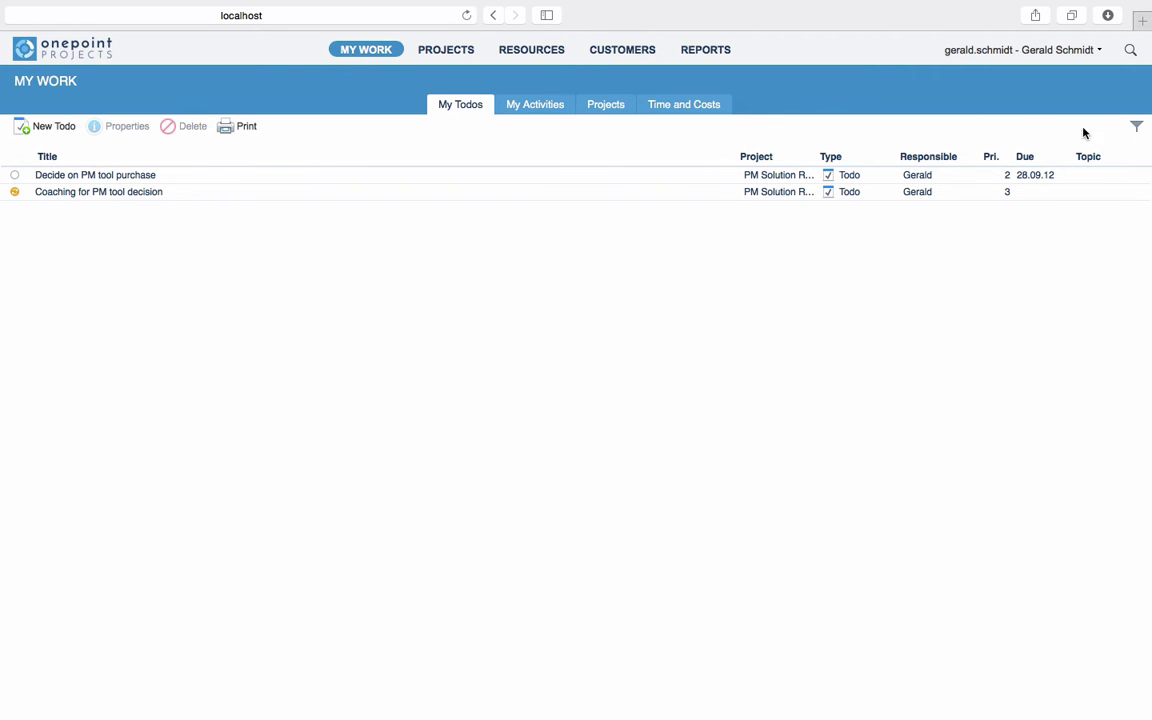
{"action": "left_click", "coordinate": [1137, 125]}
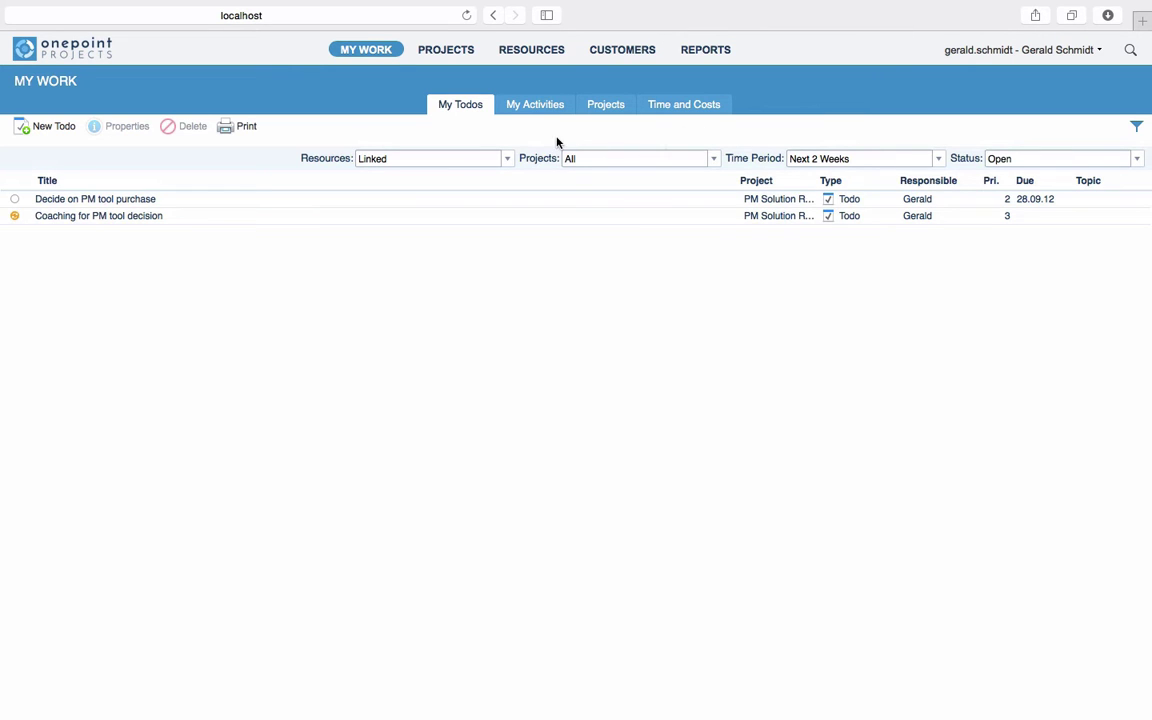
Switch to My Activities to list the eight assigned activities.
{"action": "left_click", "coordinate": [527, 107]}
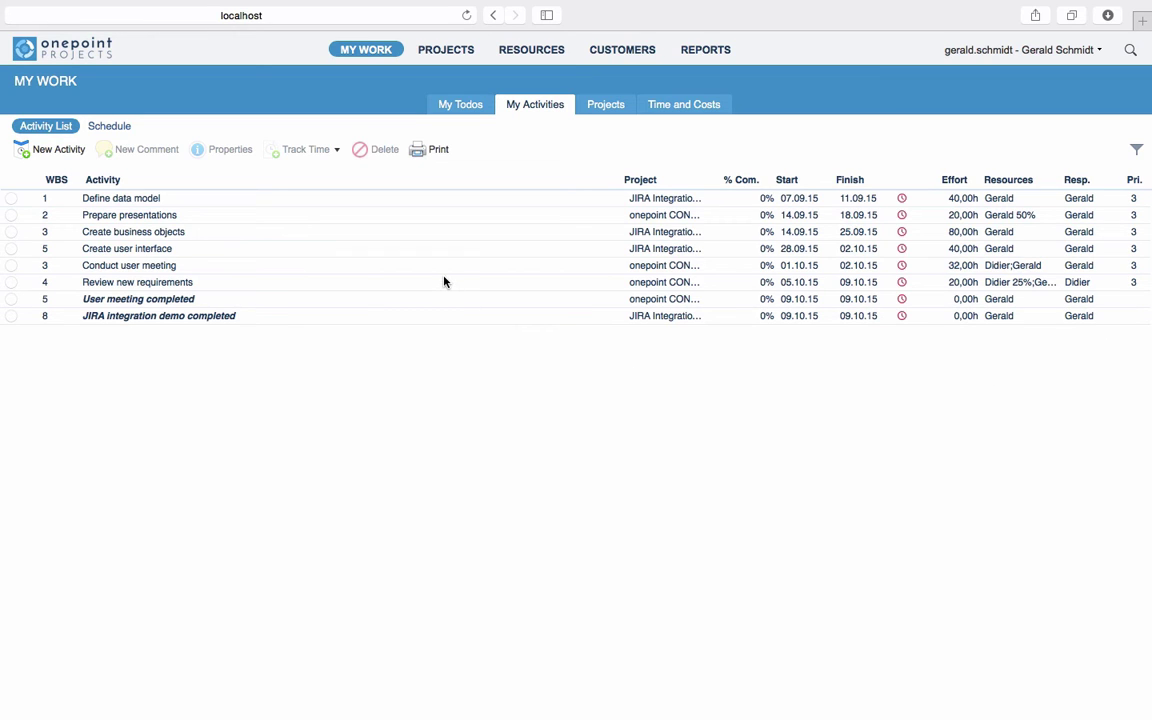
Book 3 hours of effort on Define data model, leaving 37 hours open.
{"action": "left_click", "coordinate": [11, 199]}
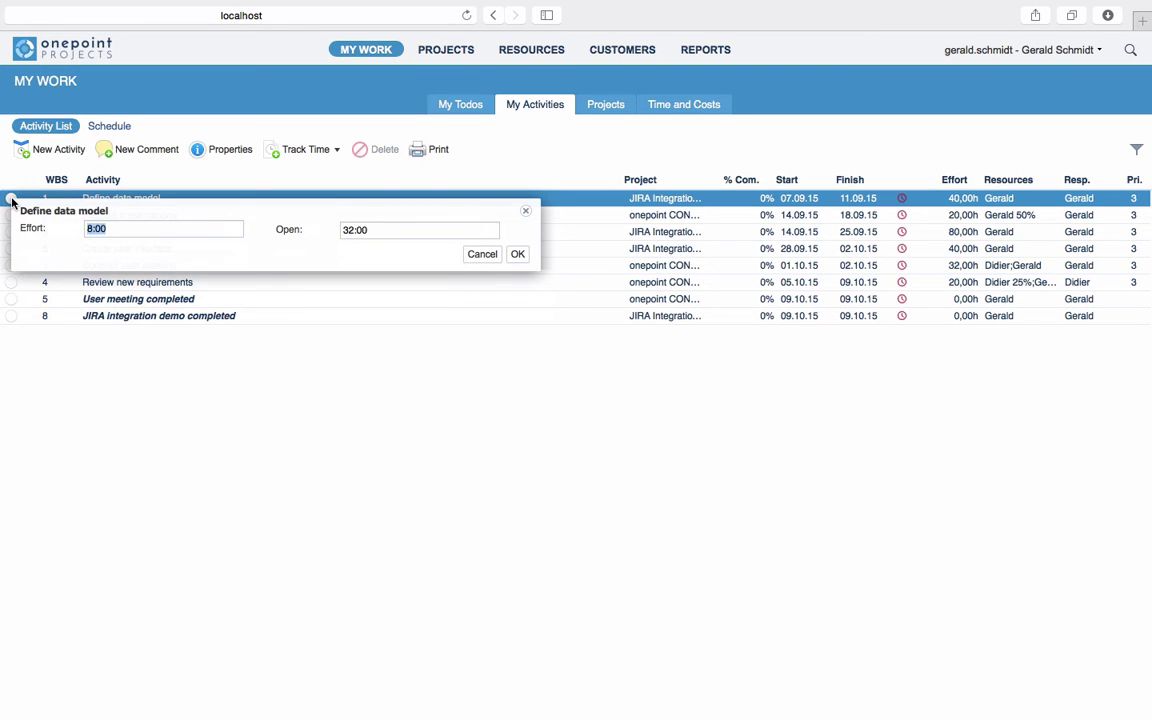
{"action": "type", "text": "3"}
{"action": "key", "text": "Tab"}
{"action": "left_click", "coordinate": [517, 254]}
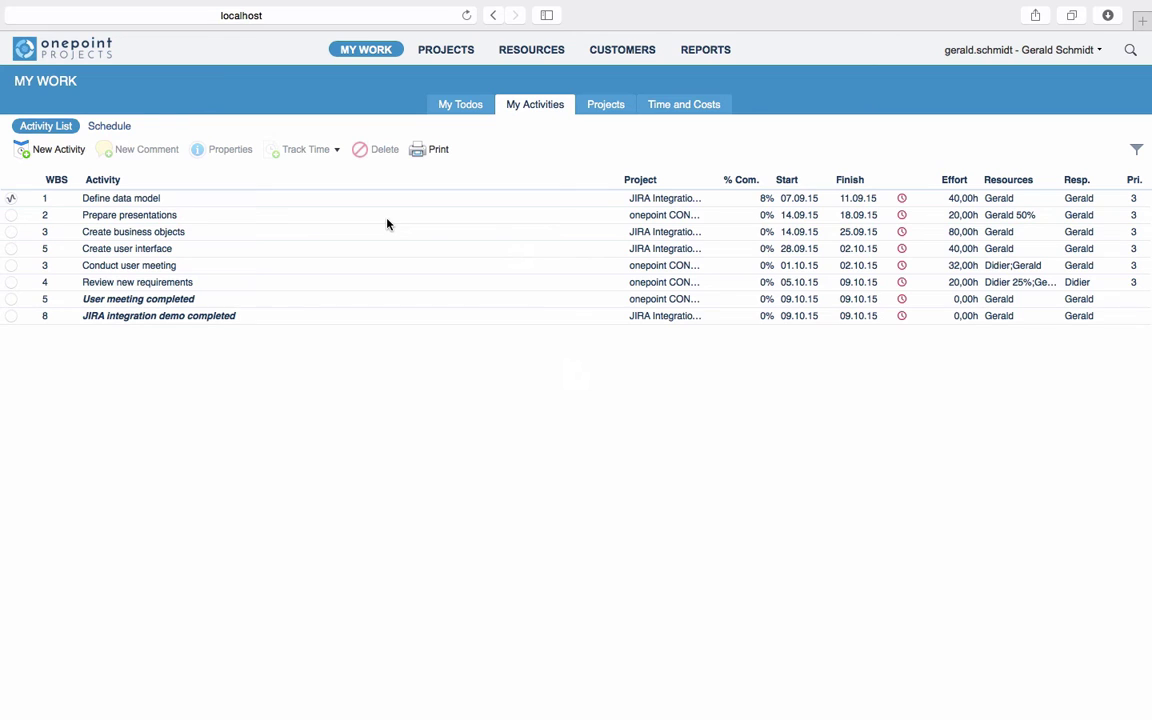
Select three activities, including Create business objects and Create user interface, for time tracking.
{"action": "left_click", "coordinate": [388, 221]}
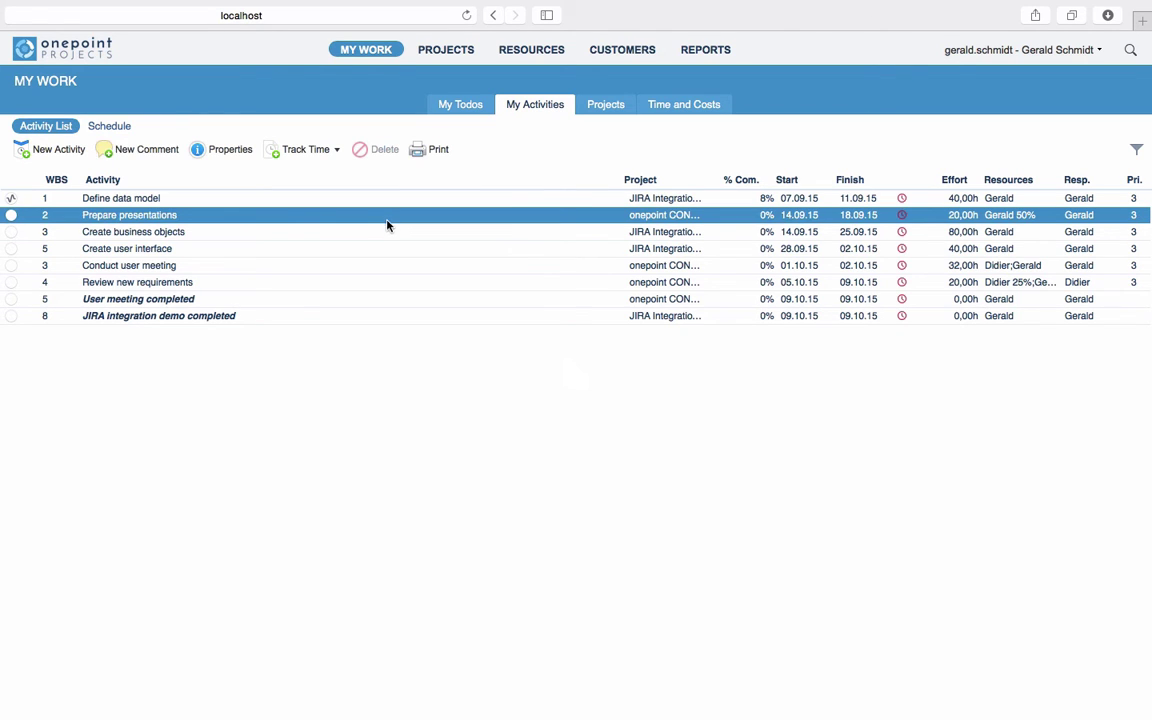
{"action": "left_click", "coordinate": [388, 233], "text": "shift"}
{"action": "left_click", "coordinate": [389, 248], "text": "shift"}
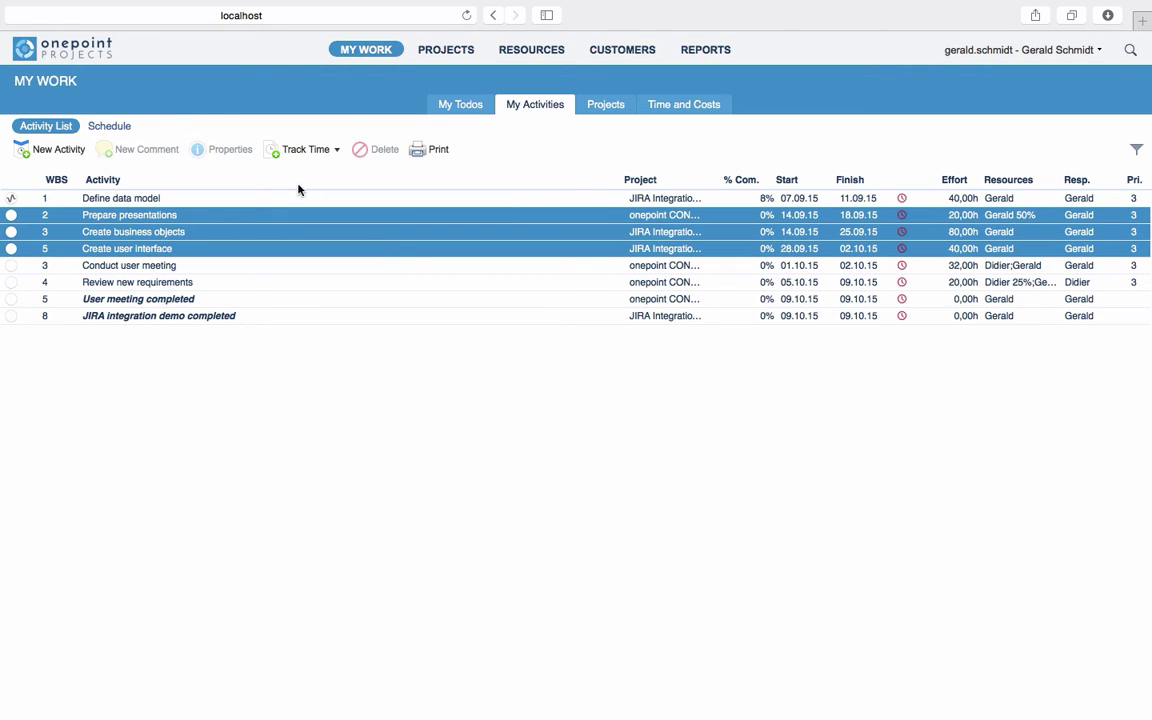
Track 2 hours on Create business objects and 4 Monday plus 6 Tuesday hours on Create user interface.
{"action": "left_click", "coordinate": [292, 154]}
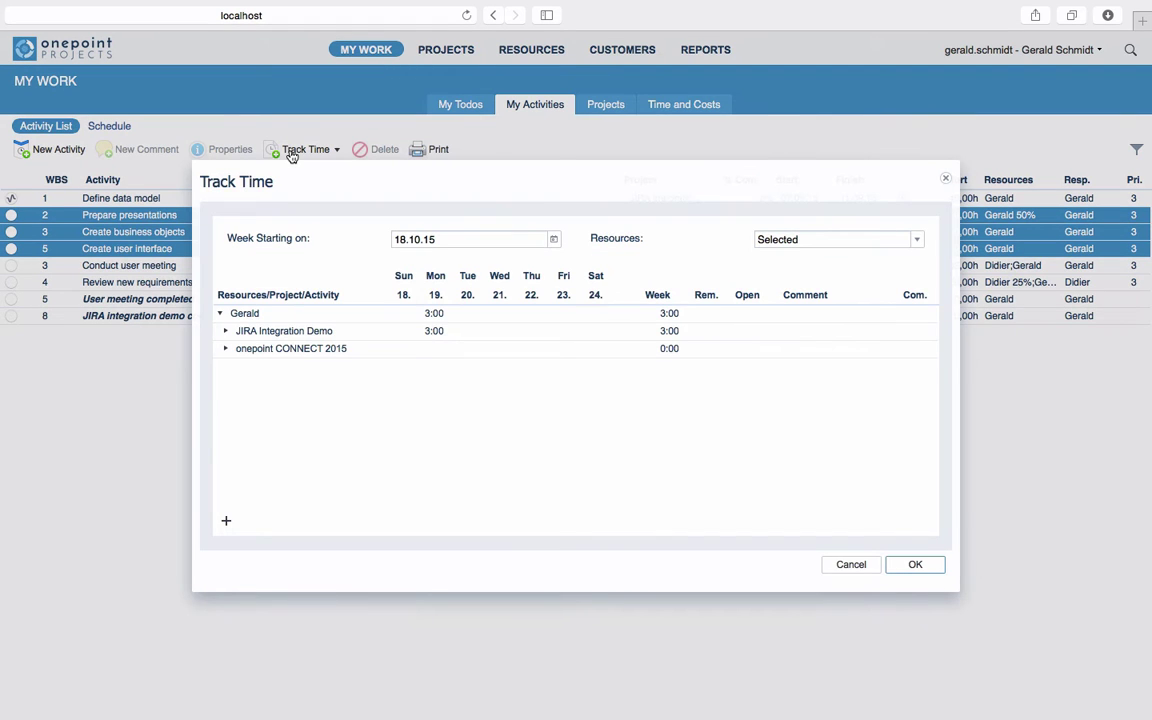
{"action": "left_click", "coordinate": [225, 330]}
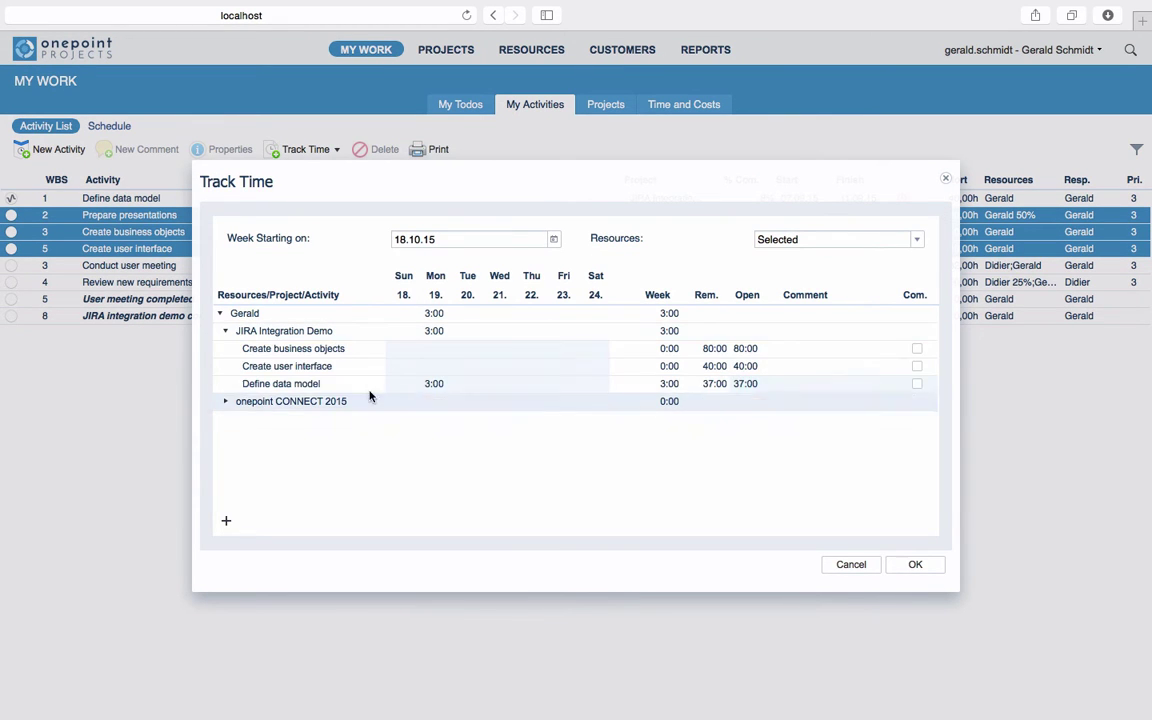
{"action": "left_click", "coordinate": [428, 348]}
{"action": "type", "text": "2"}
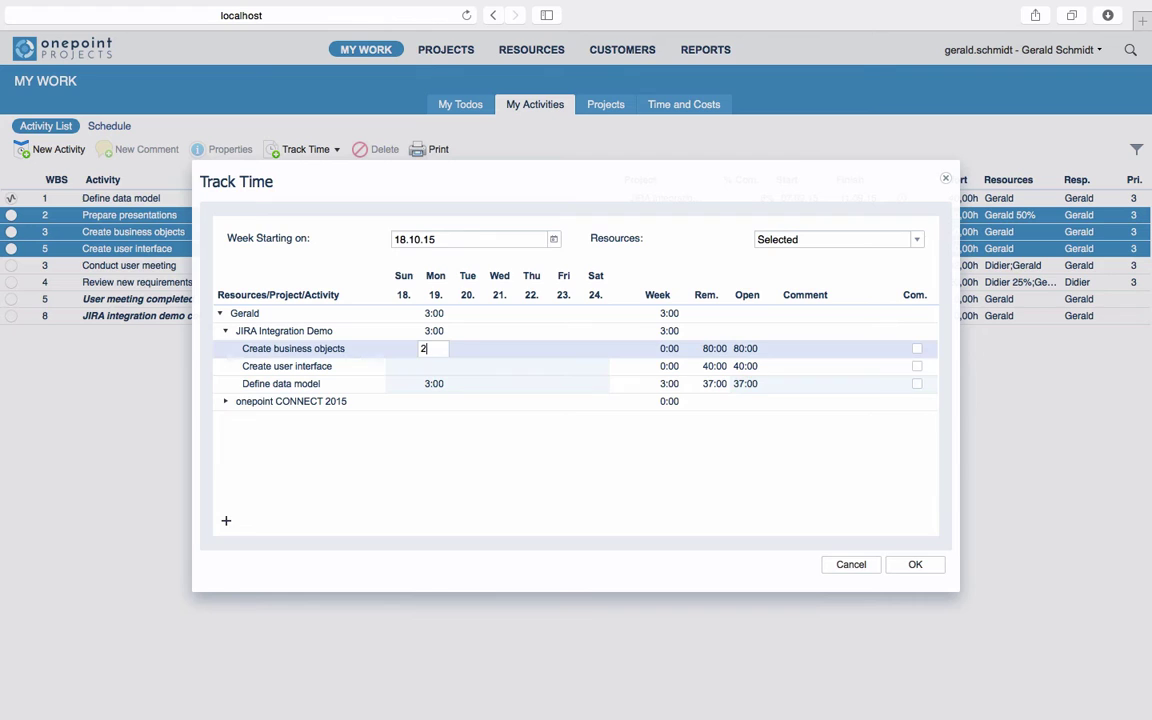
{"action": "key", "text": "Return"}
{"action": "type", "text": "4"}
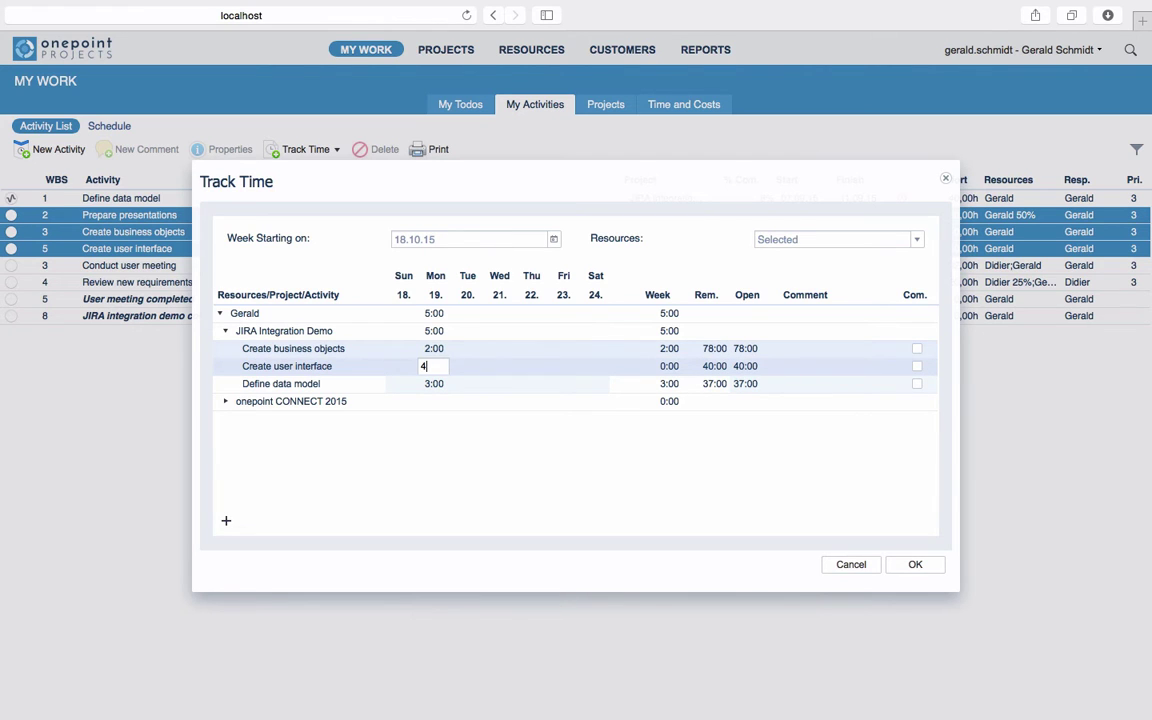
{"action": "key", "text": "Tab"}
{"action": "type", "text": "6"}
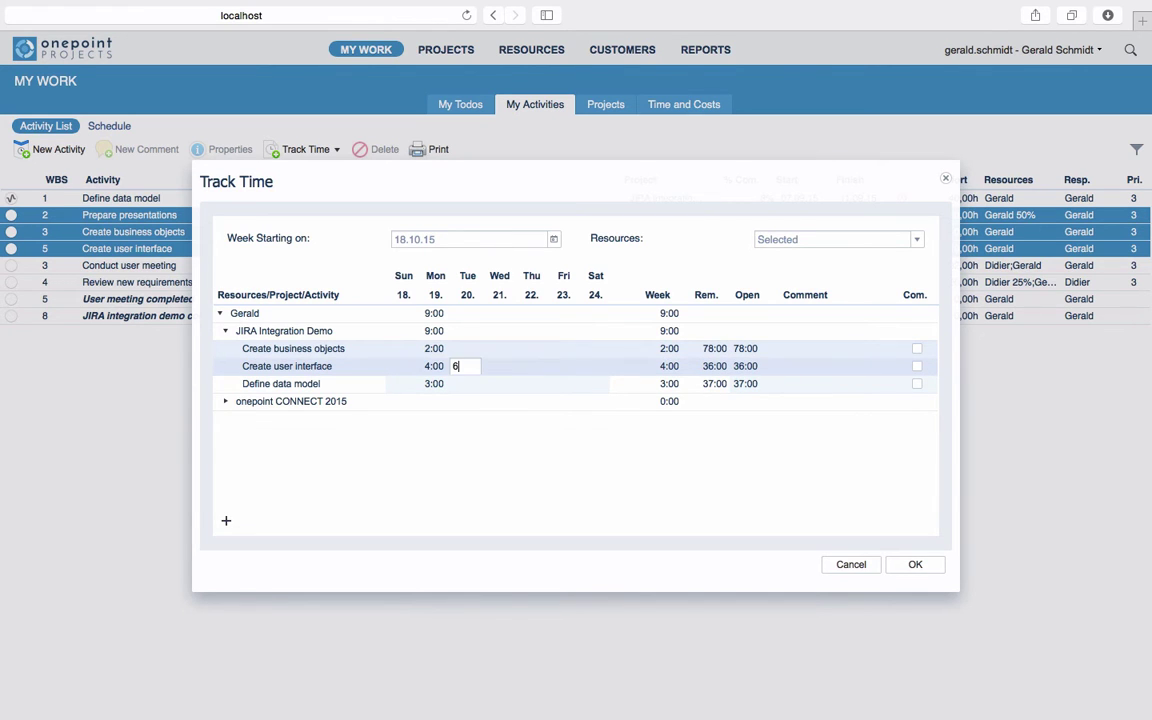
{"action": "key", "text": "Return"}
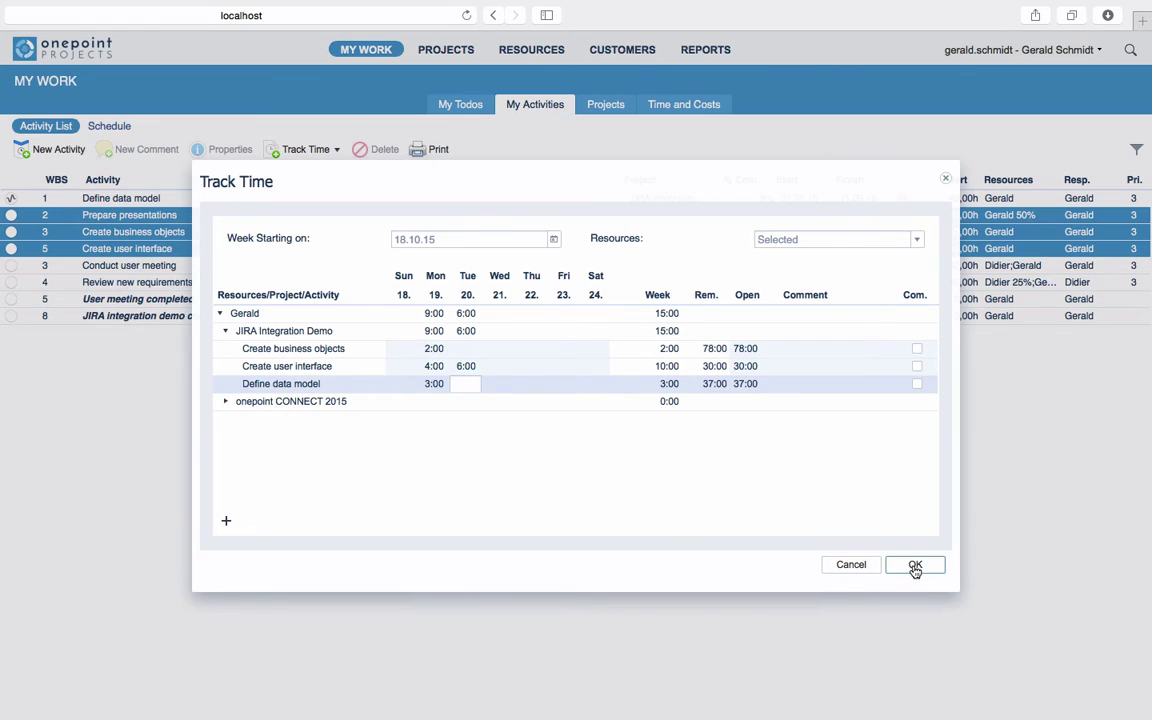
{"action": "left_click", "coordinate": [915, 566]}
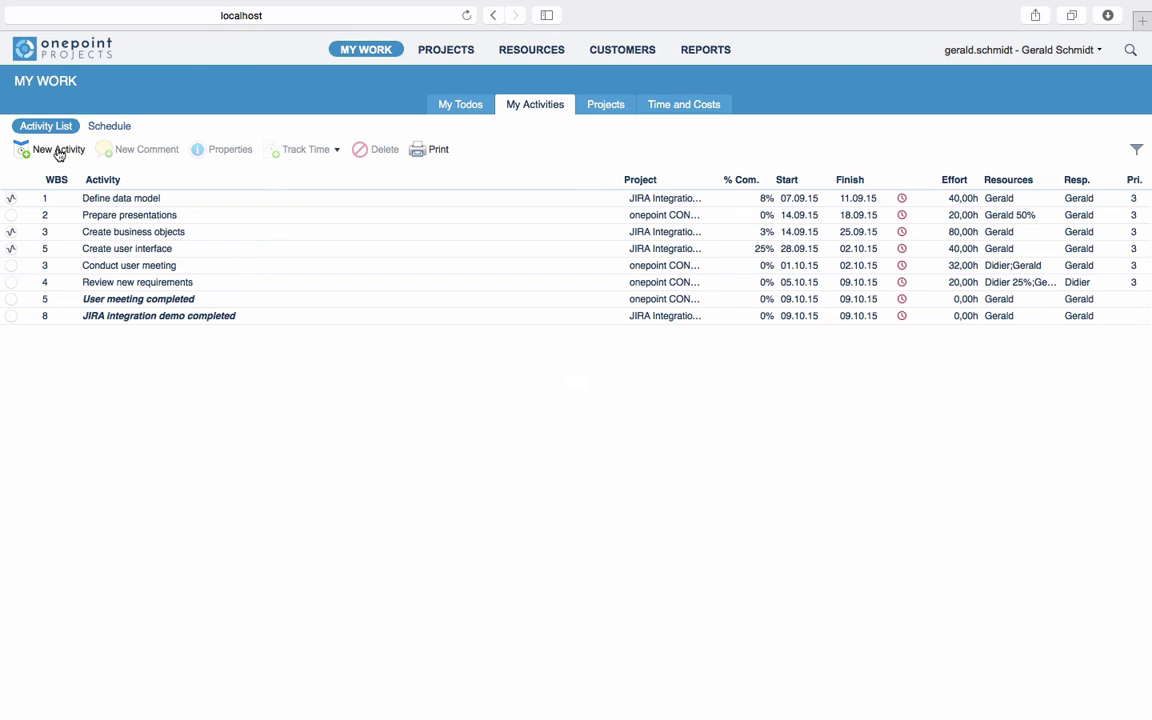
Create an ad hoc activity named 'One more thing' under JIRA Integration Demo.
{"action": "left_click", "coordinate": [59, 154]}
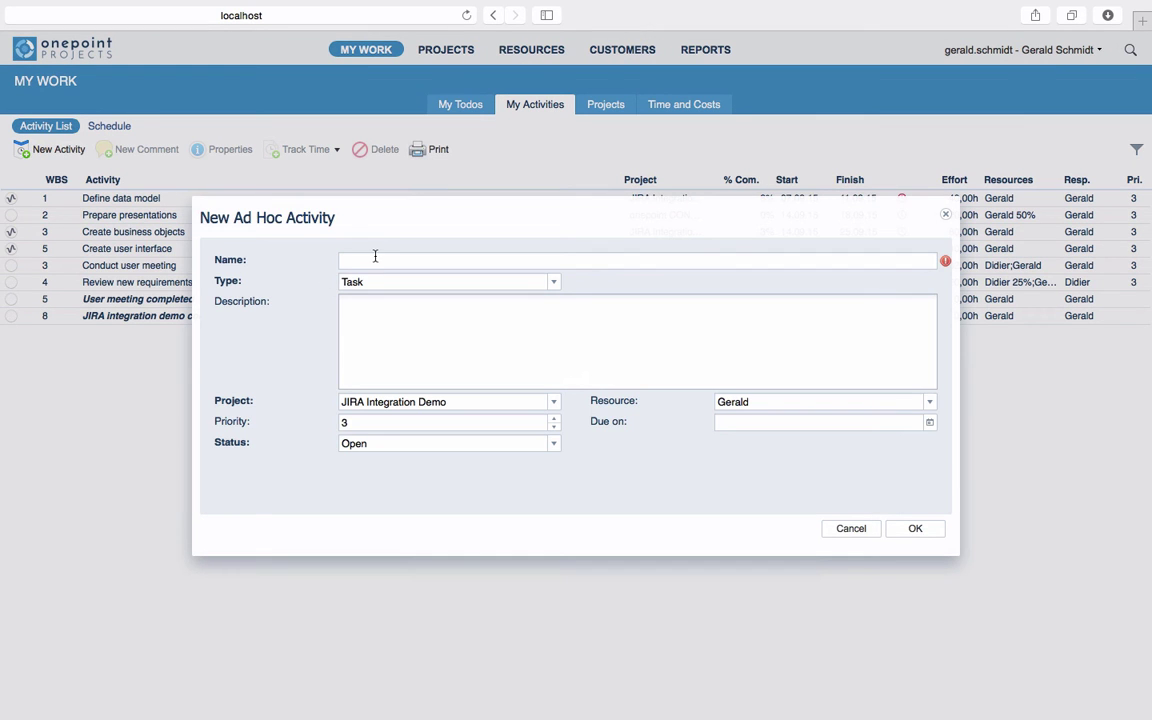
{"action": "type", "text": "One m"}
{"action": "type", "text": "ore thing"}
{"action": "left_click", "coordinate": [916, 529]}
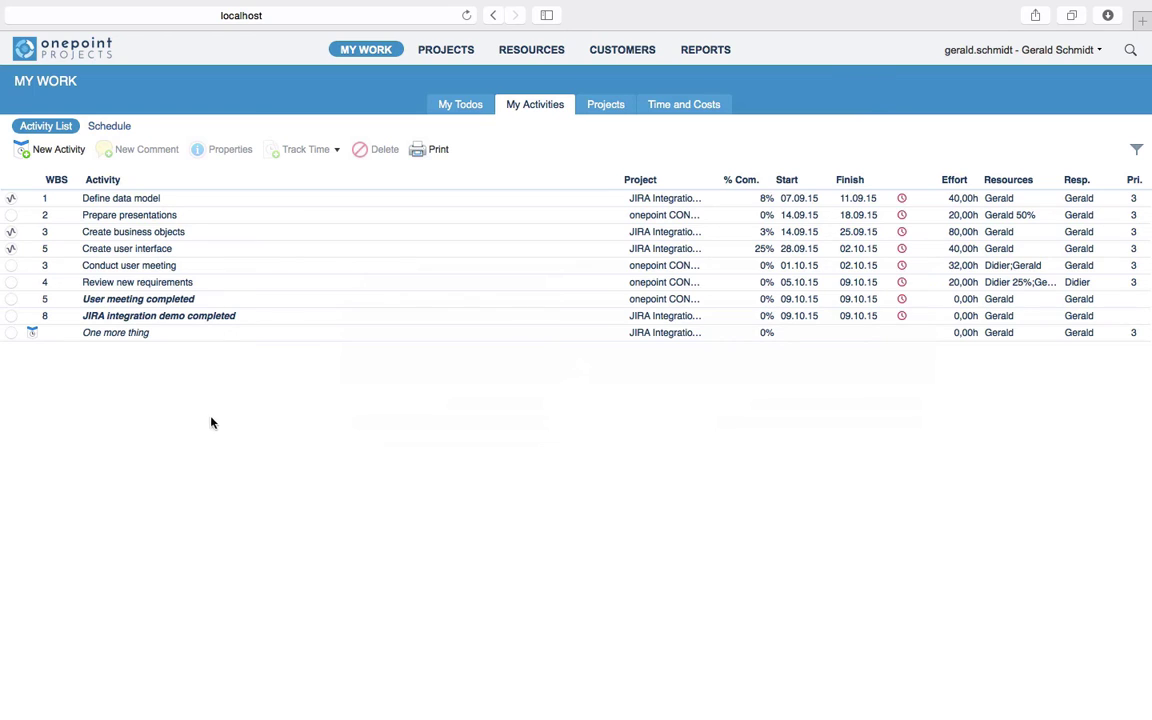
Comment on One more thing with subject 'My comment' and text 'Just a piece of information'.
{"action": "left_click", "coordinate": [206, 335]}
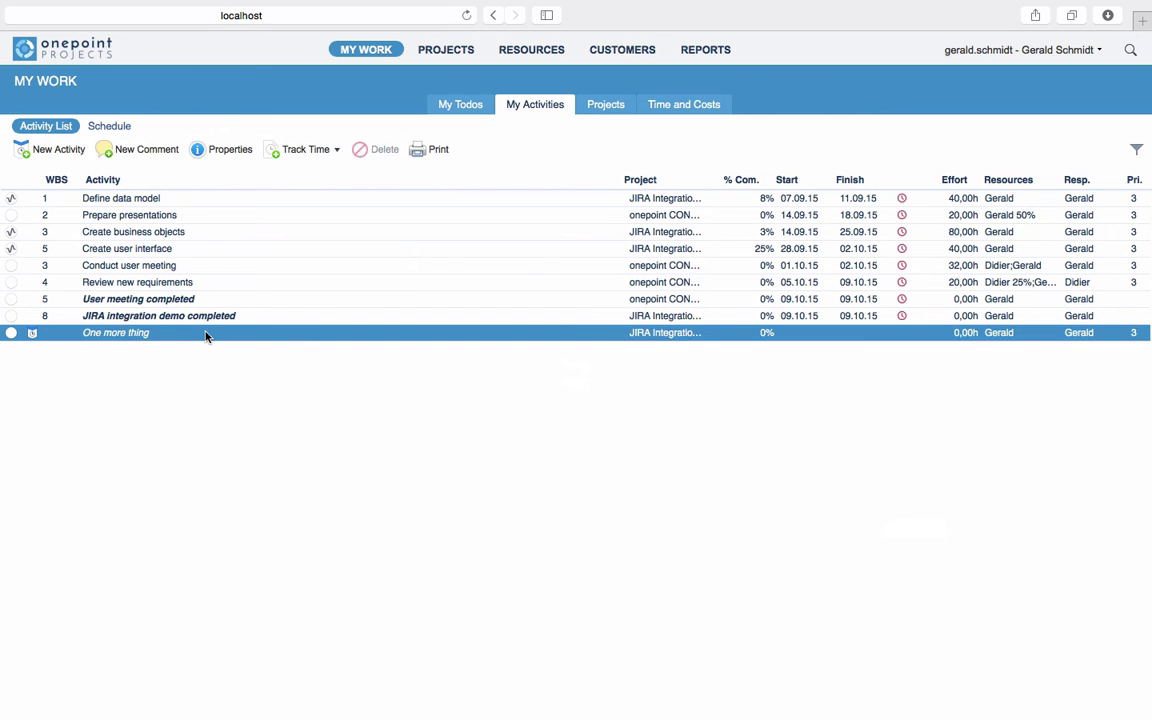
{"action": "left_click", "coordinate": [154, 150]}
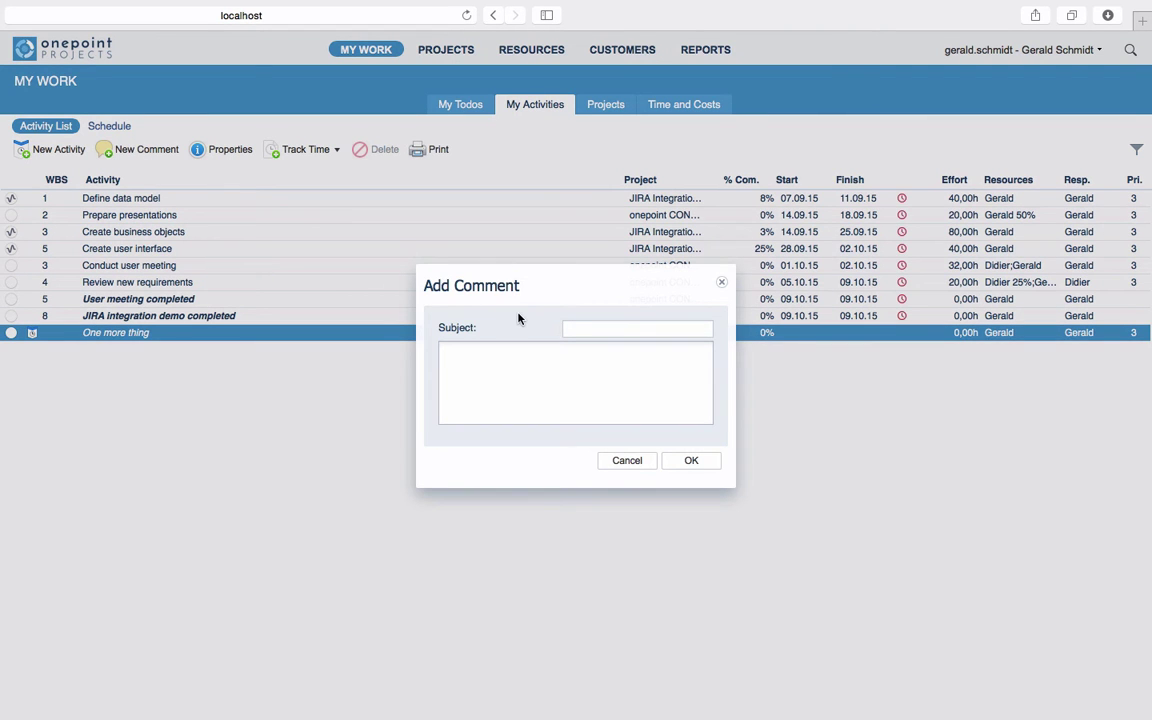
{"action": "type", "text": "My co"}
{"action": "type", "text": "mment"}
{"action": "left_click", "coordinate": [565, 382]}
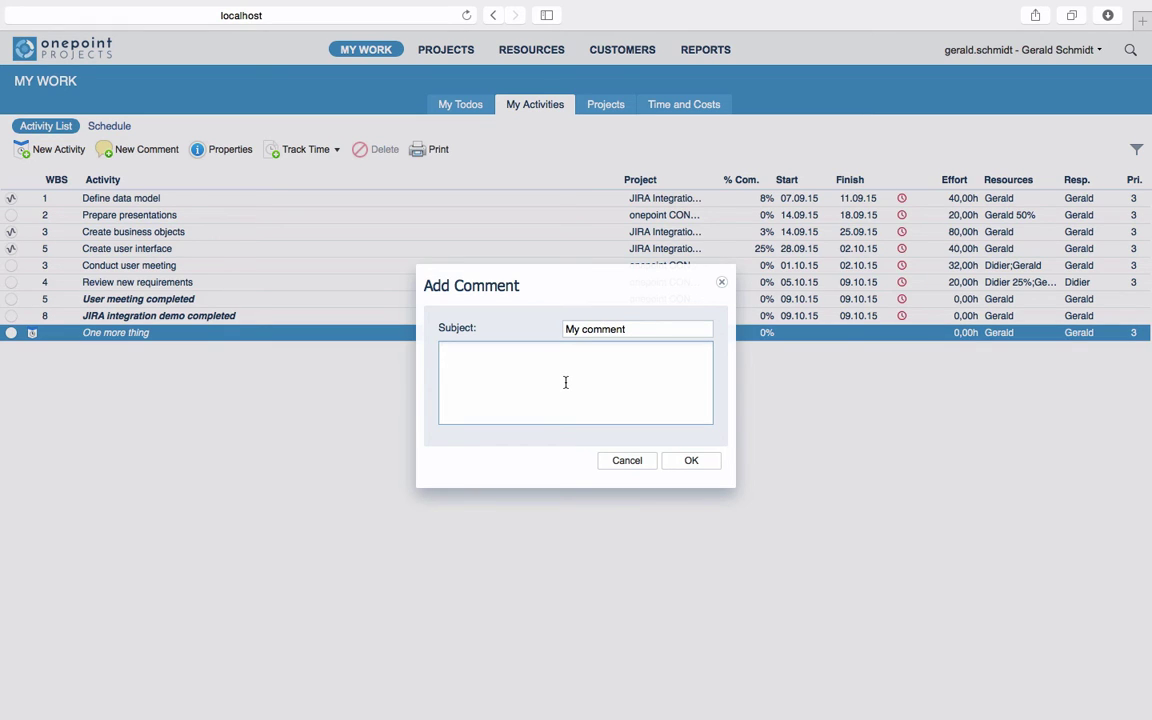
{"action": "type", "text": "Just a piece of information"}
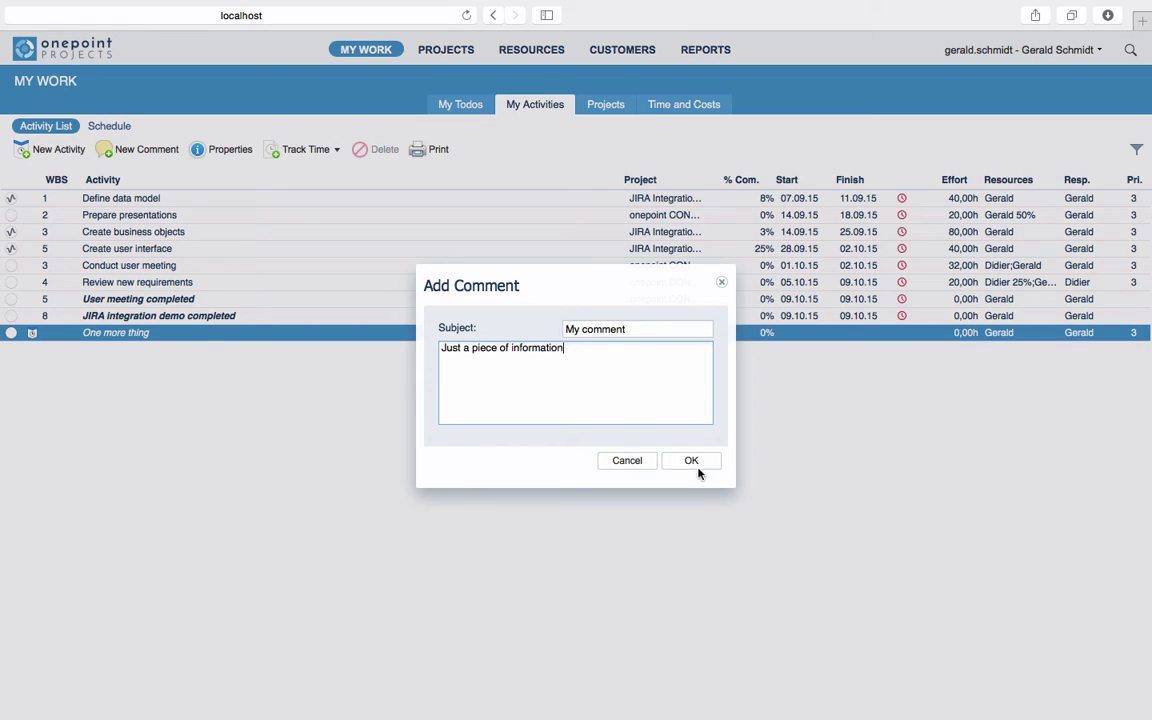
{"action": "left_click", "coordinate": [691, 461]}
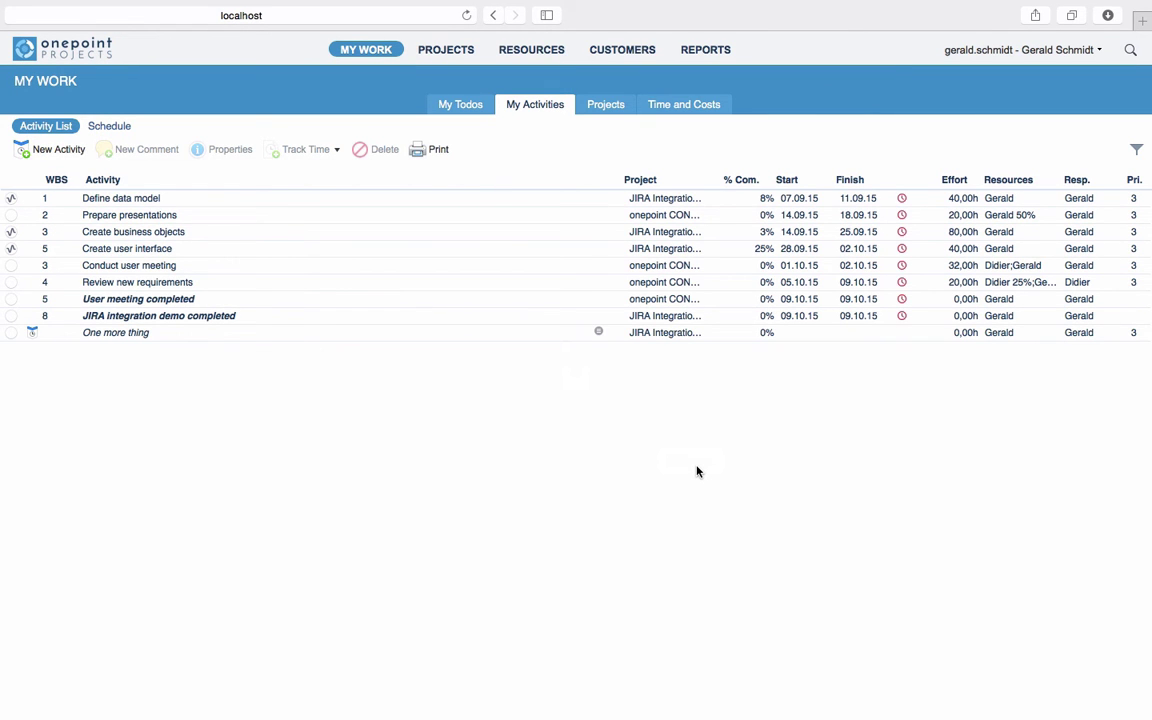
Generate a Work Instruction report for JIRA integration demo completed, then close its details dialog.
{"action": "left_click", "coordinate": [224, 315]}
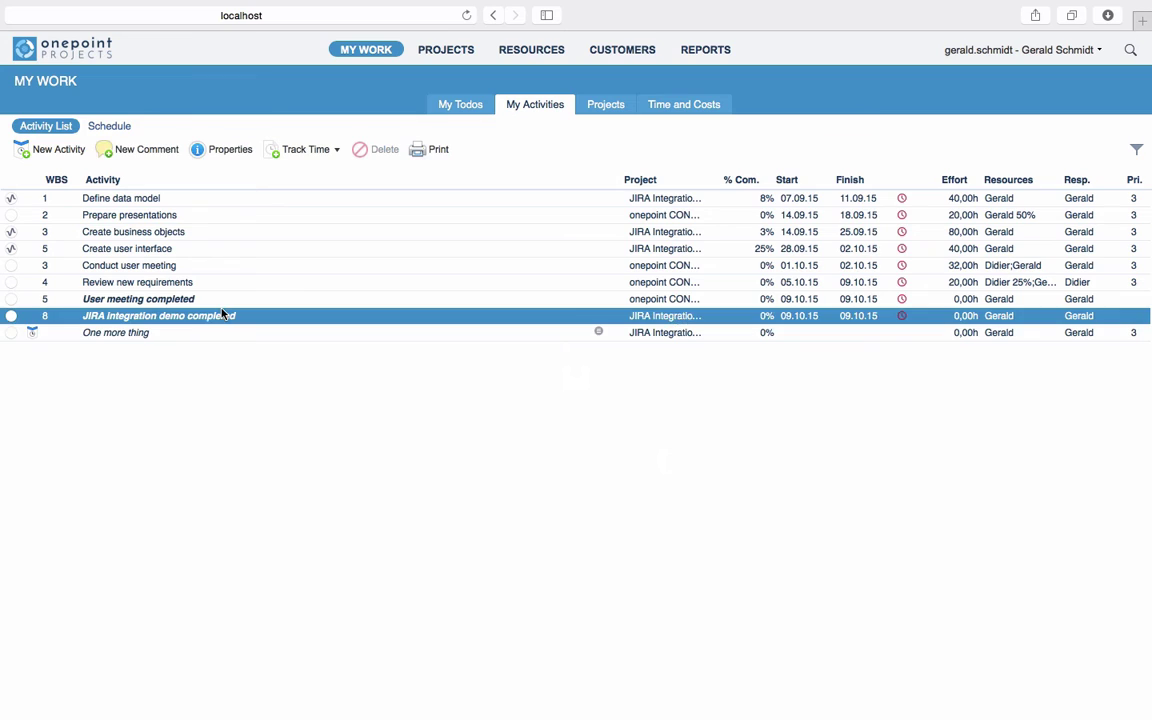
{"action": "double_click", "coordinate": [224, 315]}
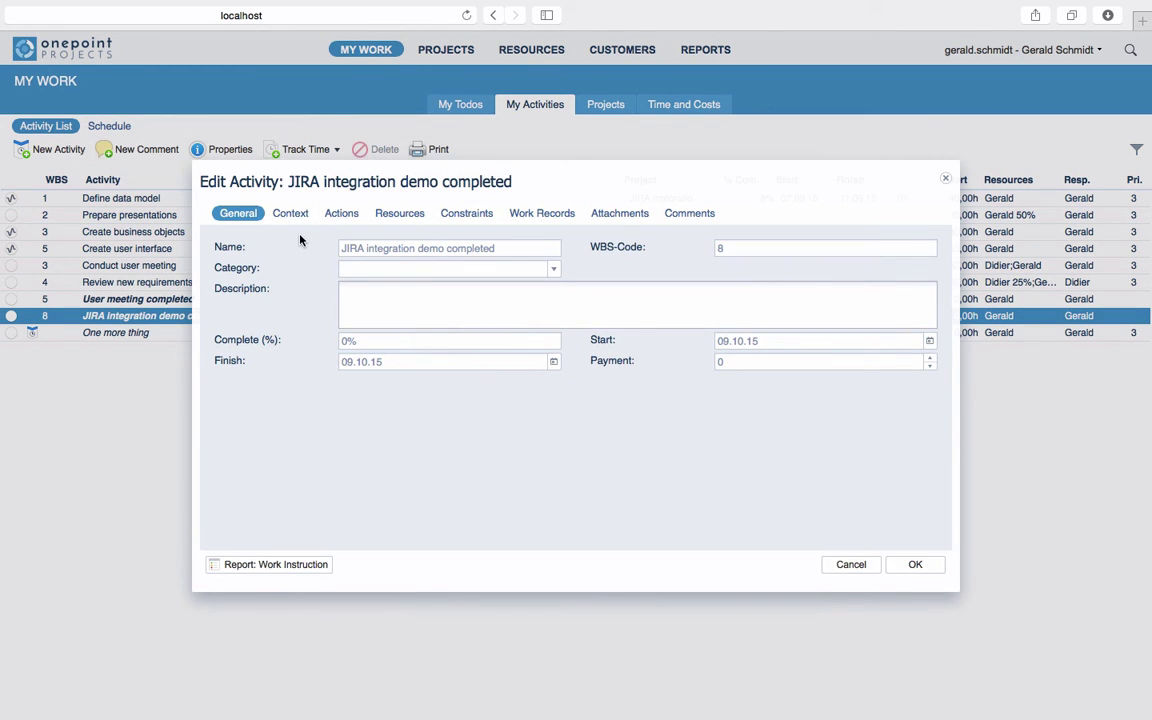
{"action": "left_click", "coordinate": [273, 567]}
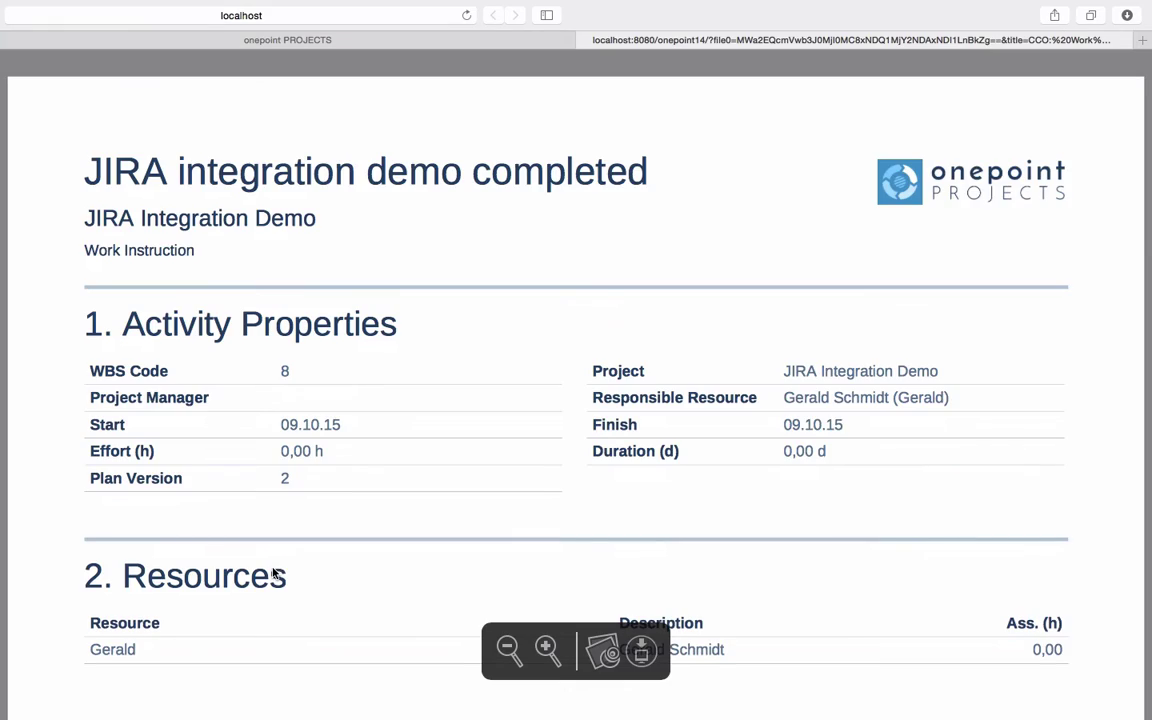
{"action": "left_click", "coordinate": [300, 38]}
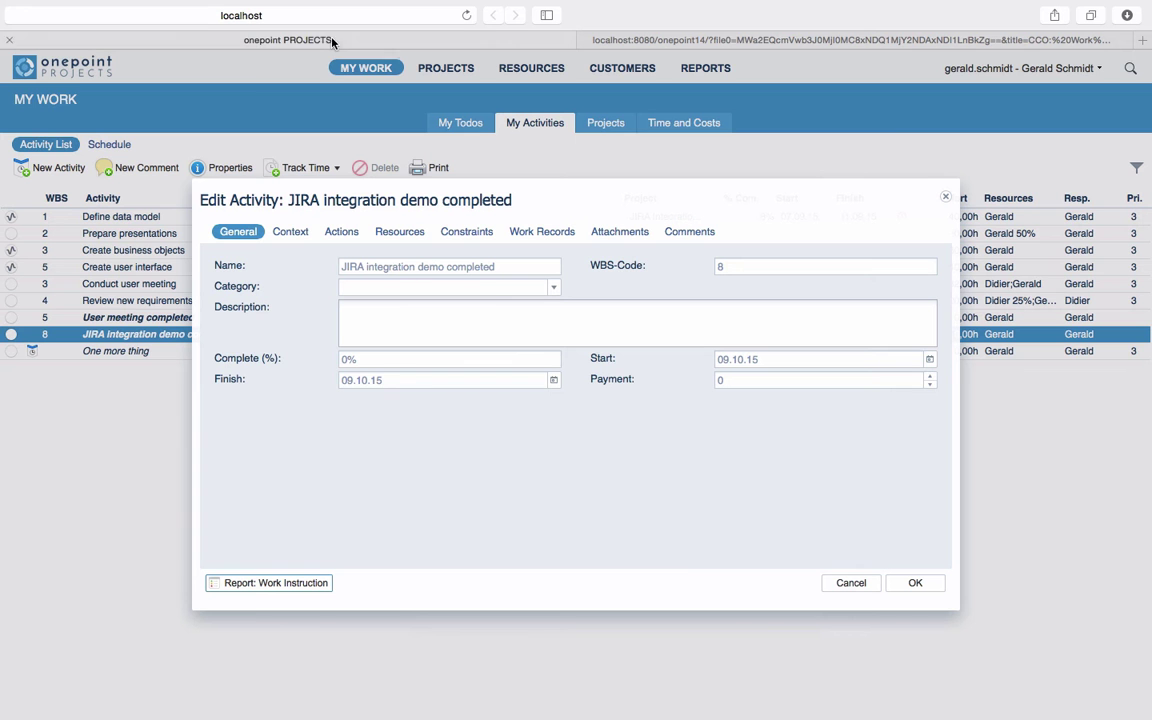
{"action": "left_click", "coordinate": [838, 588]}
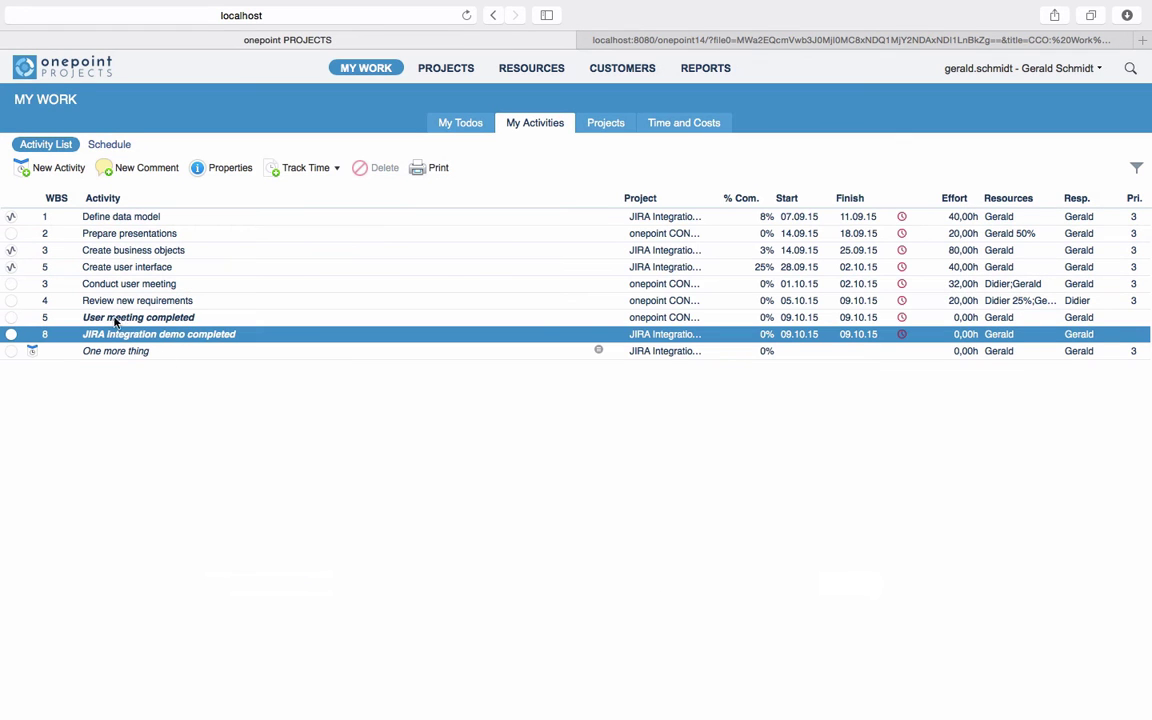
Switch My Activities to the Schedule view with Gantt bars and milestones.
{"action": "left_click", "coordinate": [110, 145]}
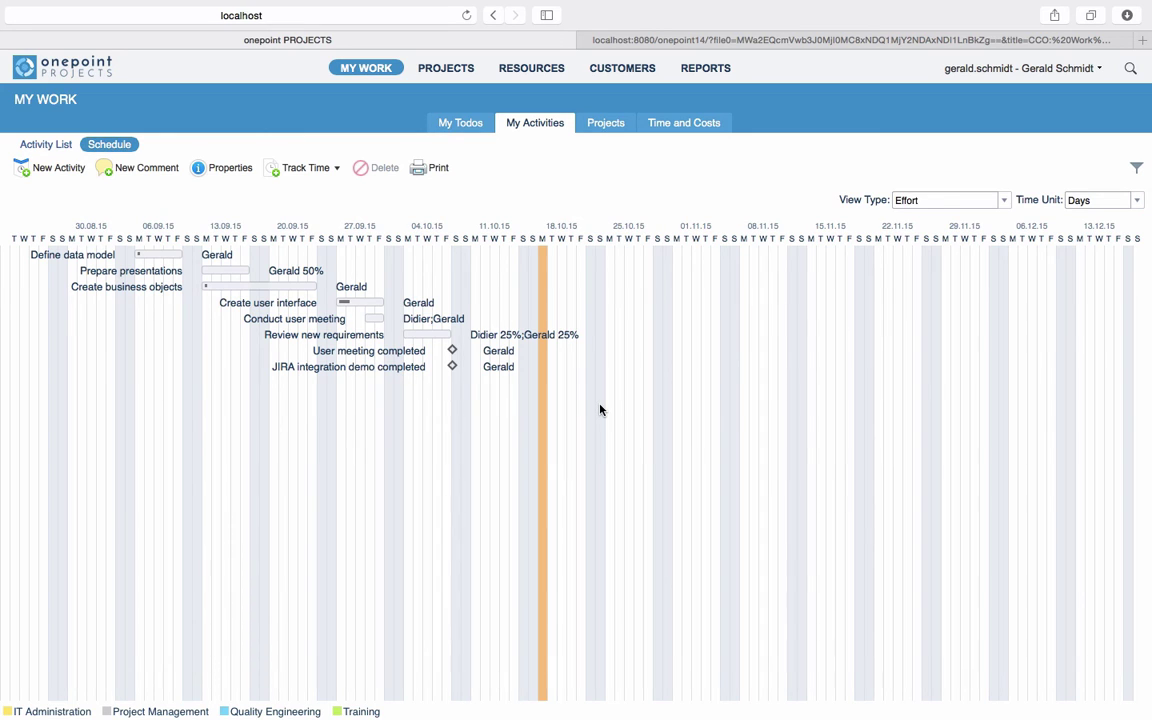
Filter the My Work projects list by the Observers role, showing seven projects.
{"action": "left_click", "coordinate": [605, 124]}
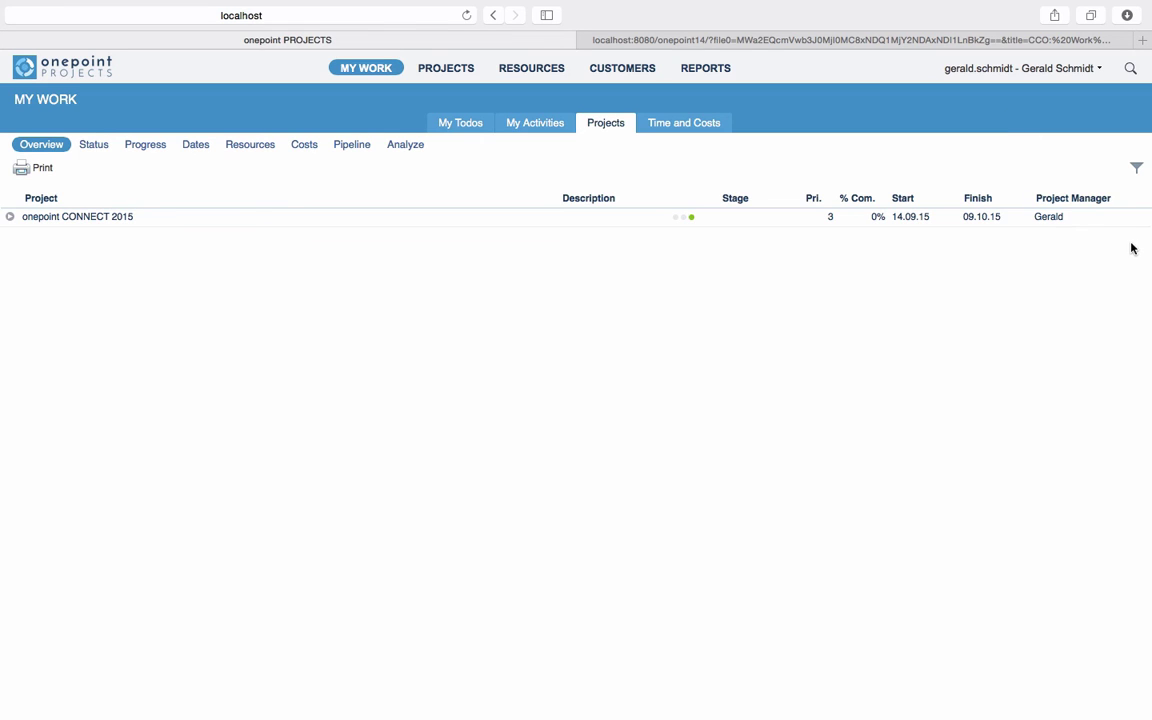
{"action": "left_click", "coordinate": [1135, 170]}
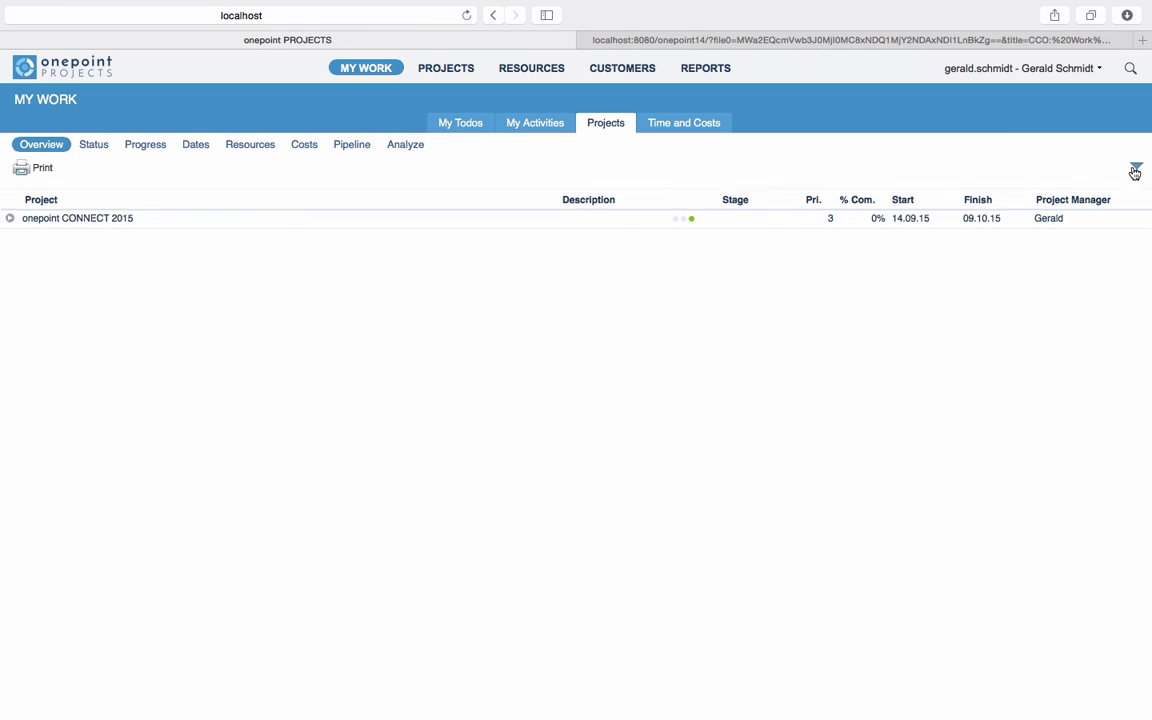
{"action": "left_click", "coordinate": [1137, 201]}
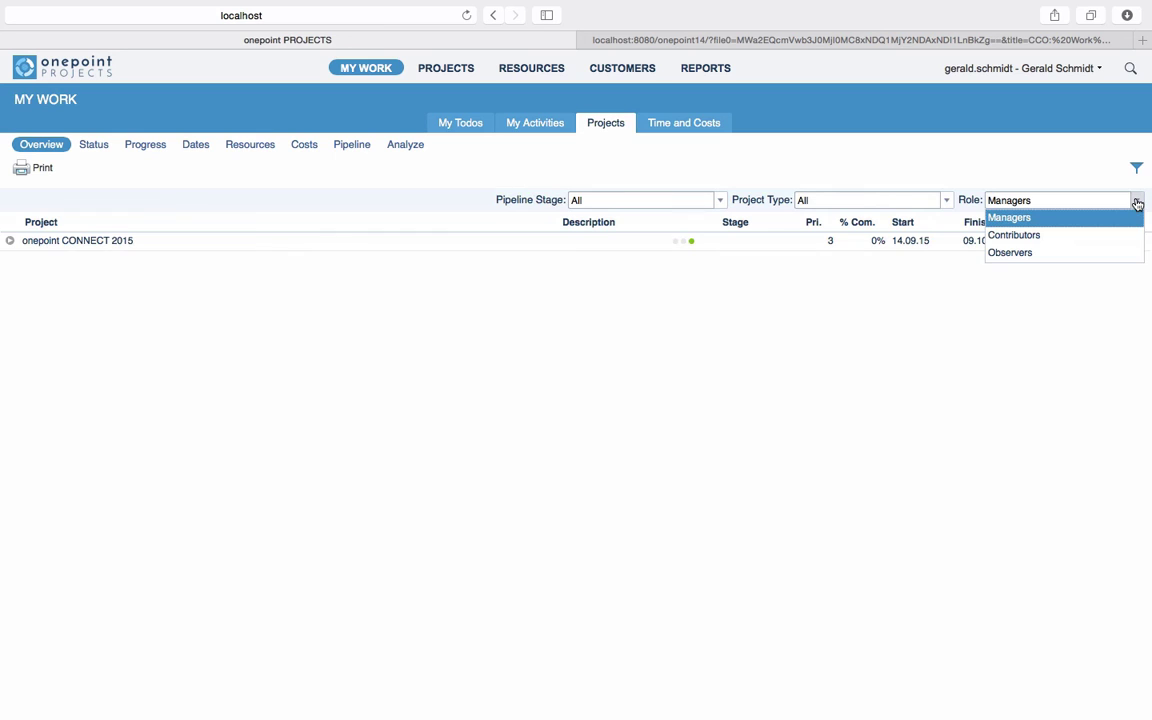
{"action": "left_click", "coordinate": [1135, 253]}
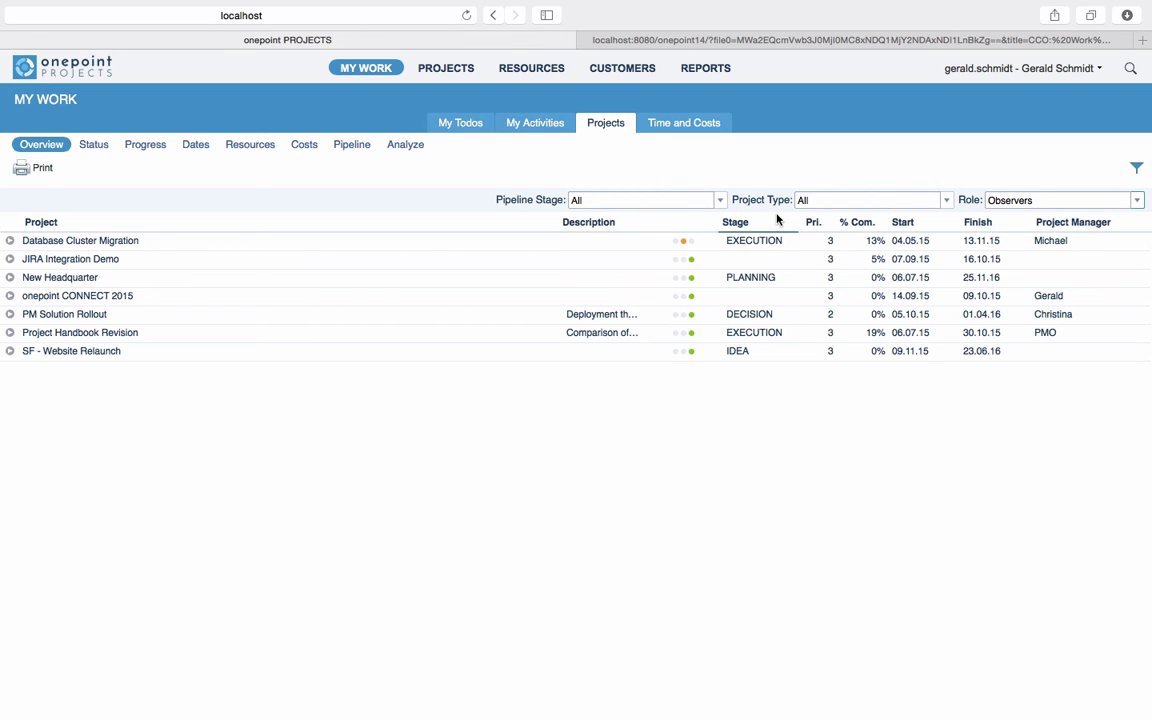
Review the Time and Costs bookings and weekly time sheet: 9 hours on 19.10.15, 6 on 20.10.15.
{"action": "left_click", "coordinate": [697, 122]}
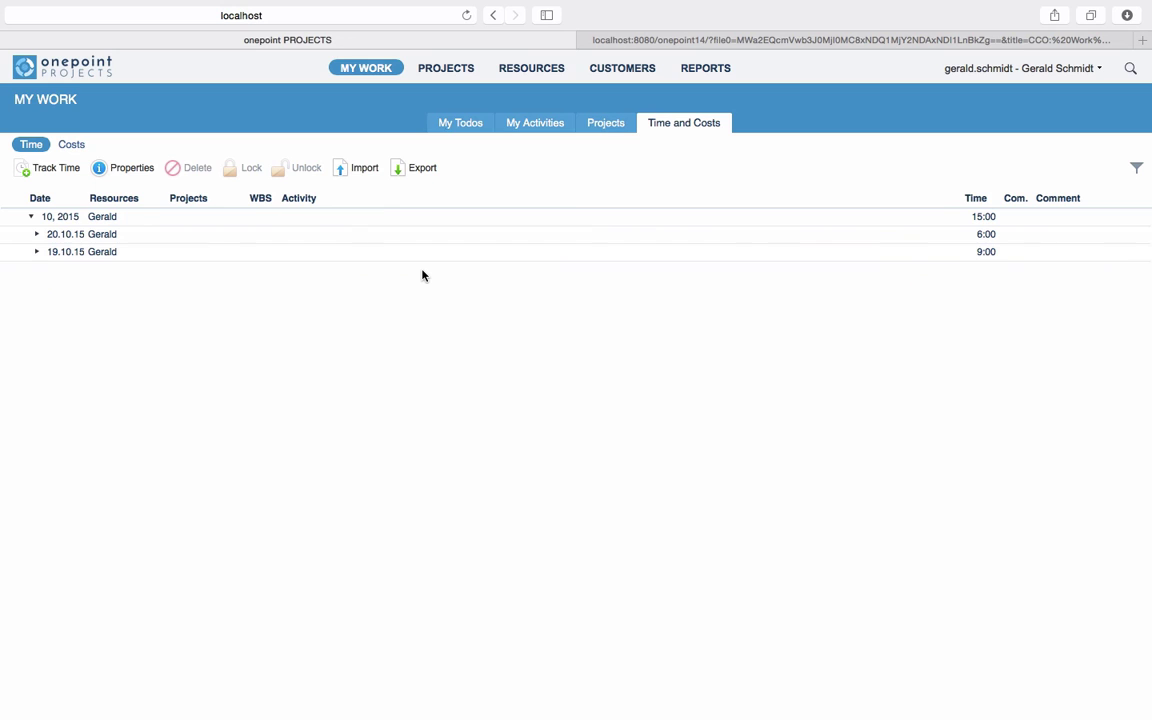
{"action": "left_click", "coordinate": [52, 168]}
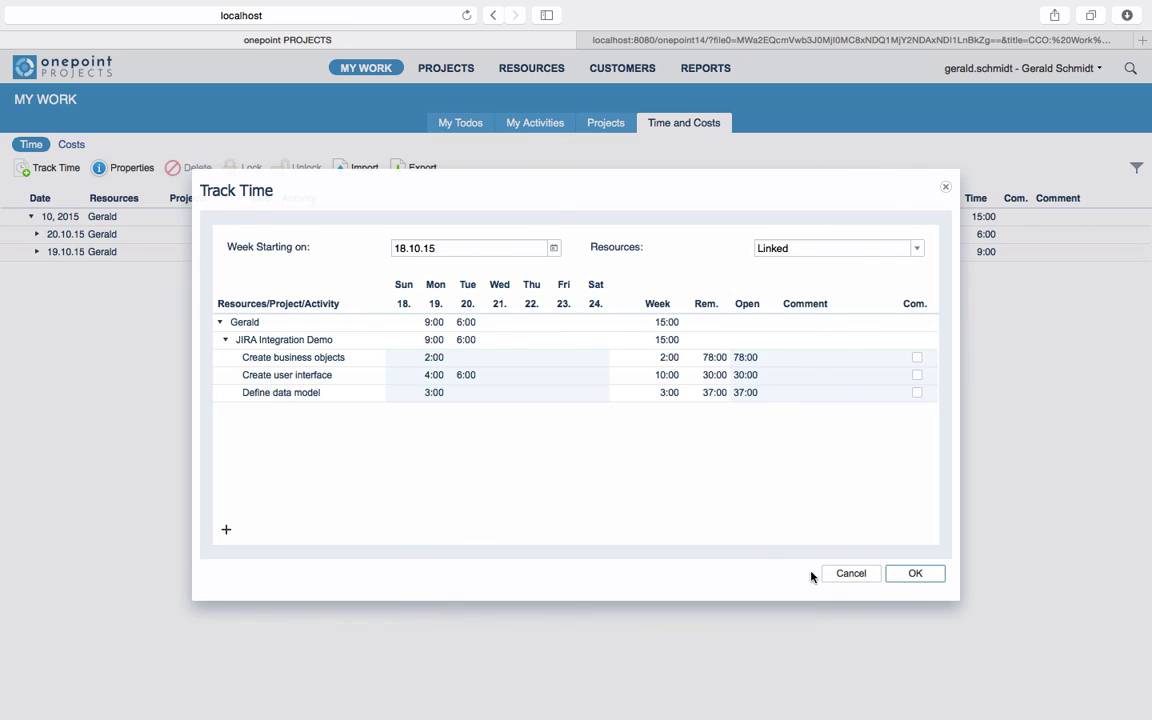
{"action": "left_click", "coordinate": [910, 576]}
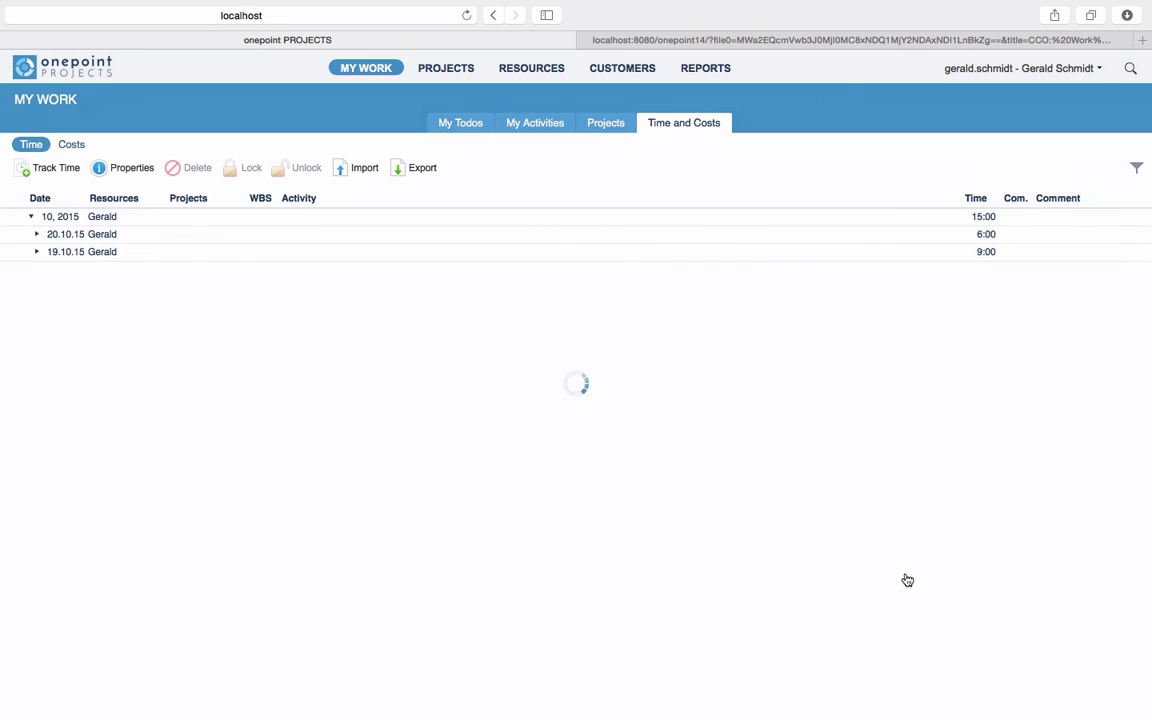